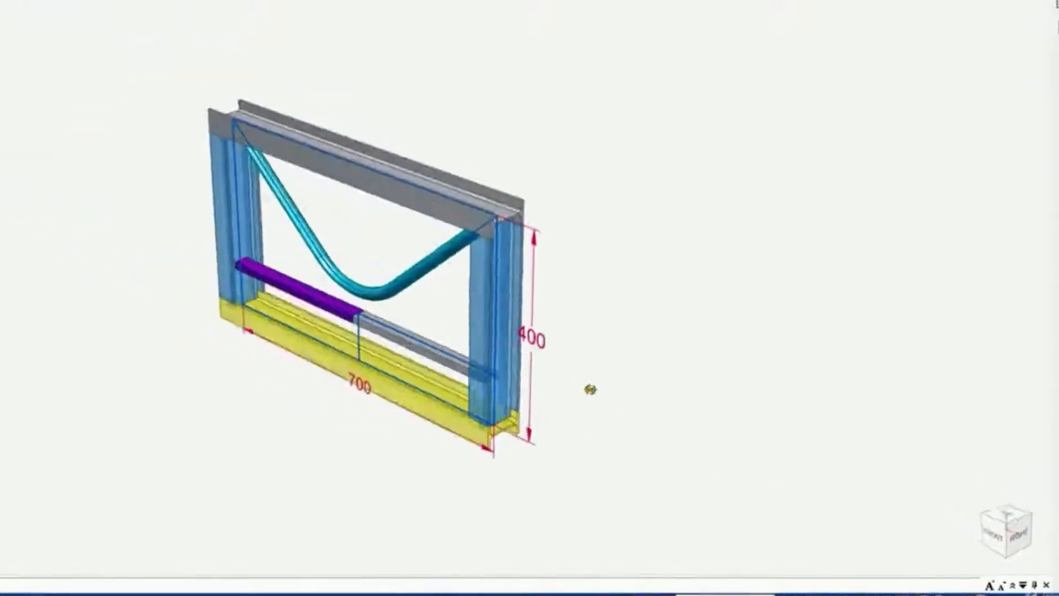
Open the Coping.par sketch part from the Coping1 assembly in its own window
{"action": "middle_click_drag", "start_coordinate": [590, 389], "coordinate": [622, 401]}
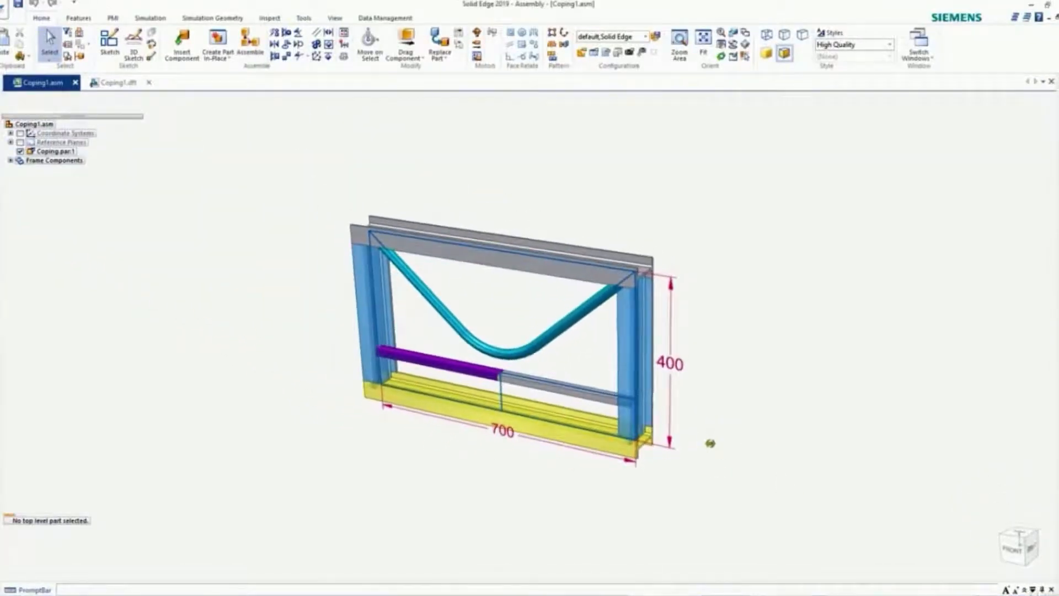
{"action": "scroll", "coordinate": [729, 428], "scroll_direction": "up", "scroll_amount": 2}
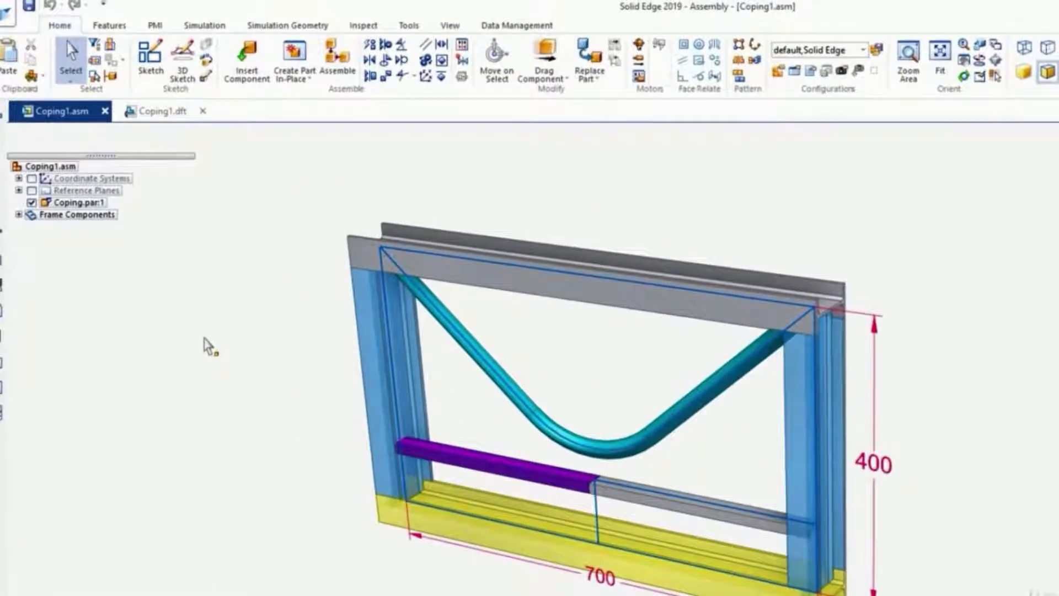
{"action": "right_click", "coordinate": [67, 206]}
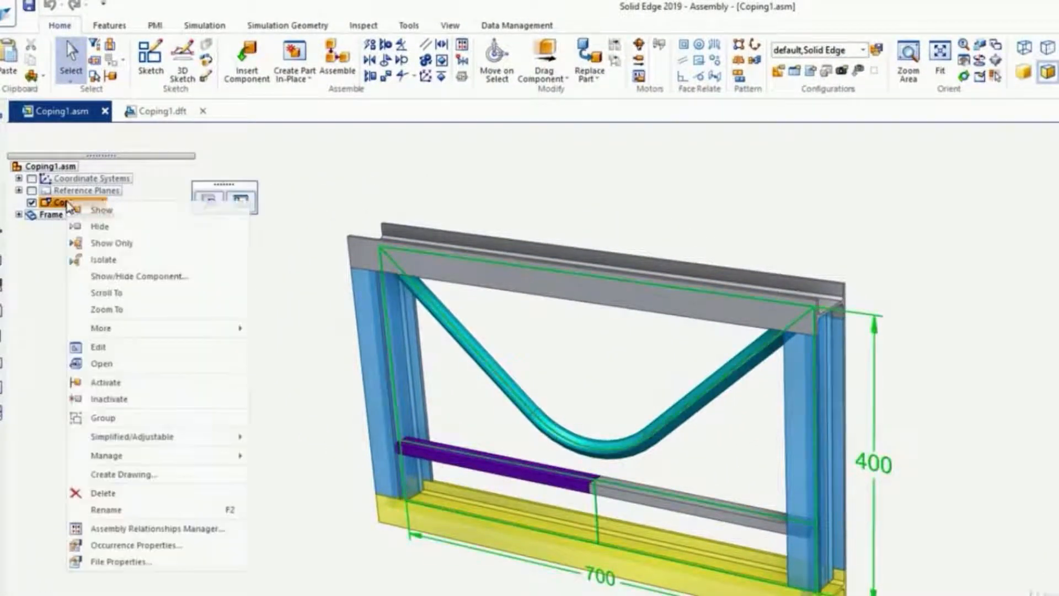
{"action": "left_click", "coordinate": [104, 365]}
{"action": "left_click", "coordinate": [105, 364]}
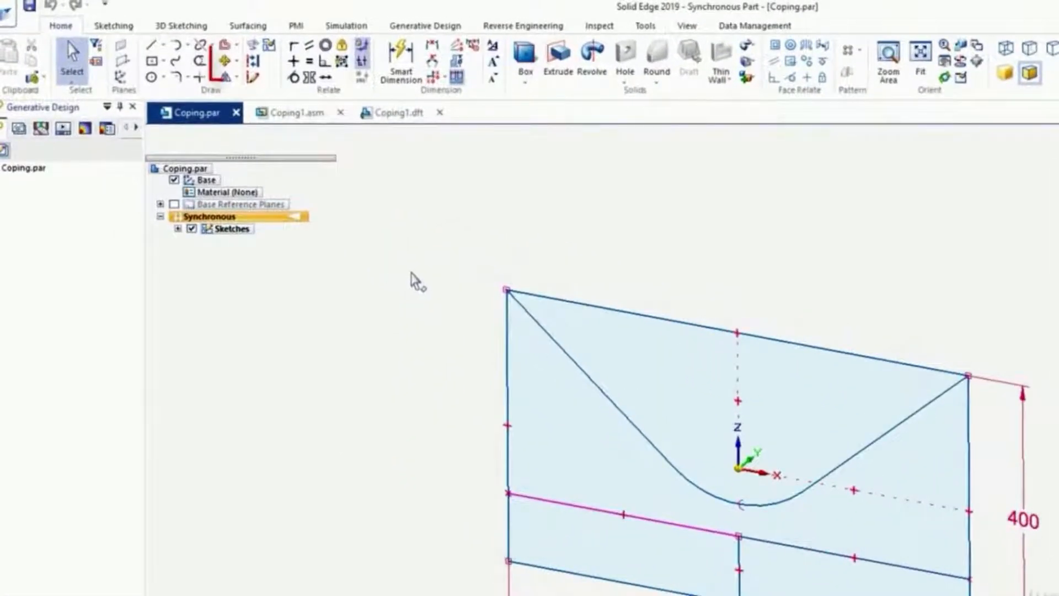
Rotate the whole frame sketch 180° about the origin with a 180° step, keeping no copy of the original
{"action": "left_click", "coordinate": [238, 65]}
{"action": "left_click", "coordinate": [255, 94]}
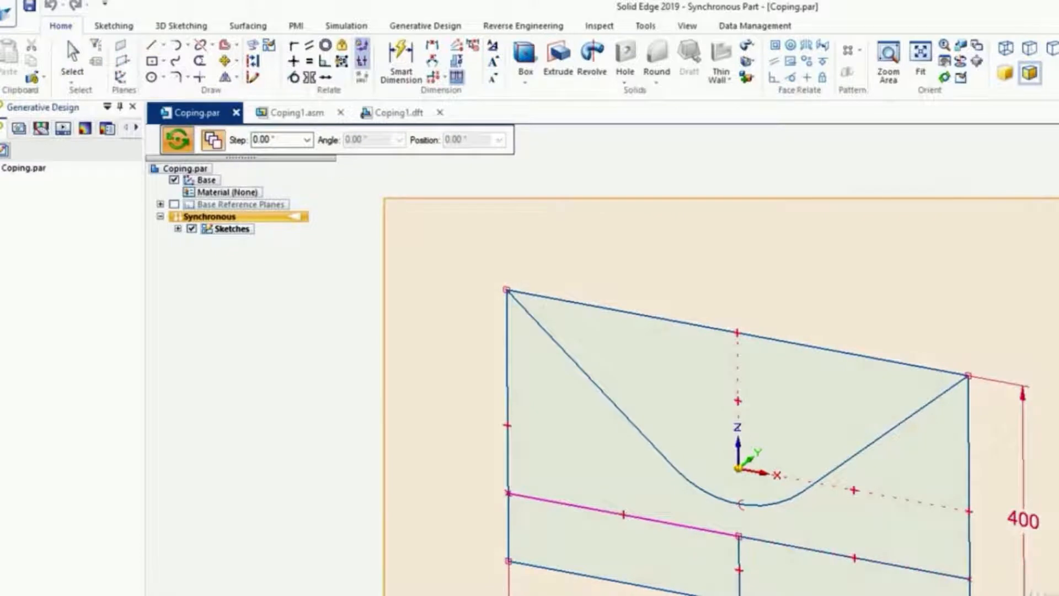
{"action": "left_click", "coordinate": [285, 141]}
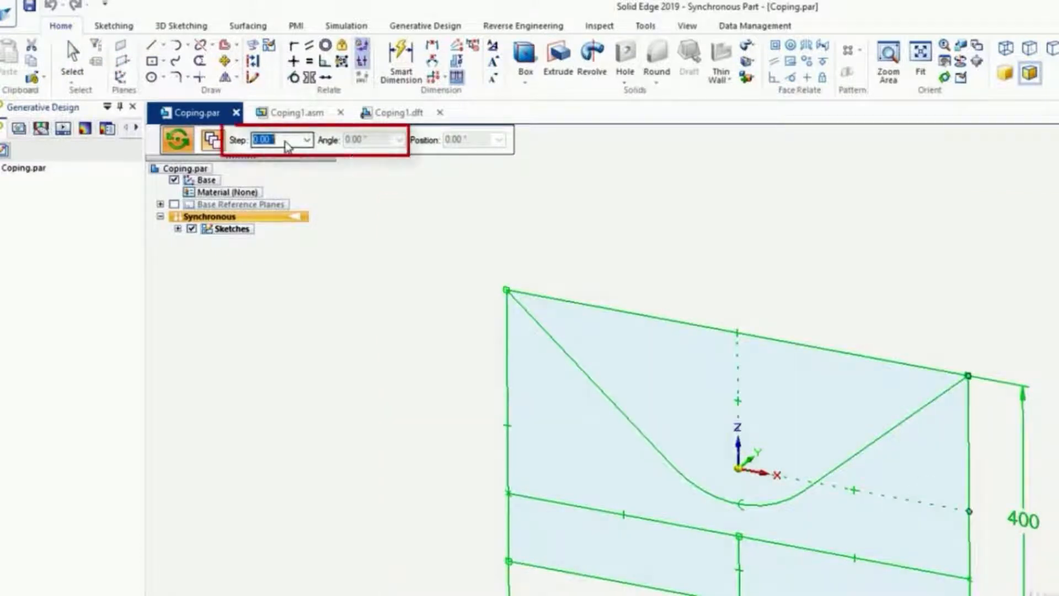
{"action": "type", "text": "180"}
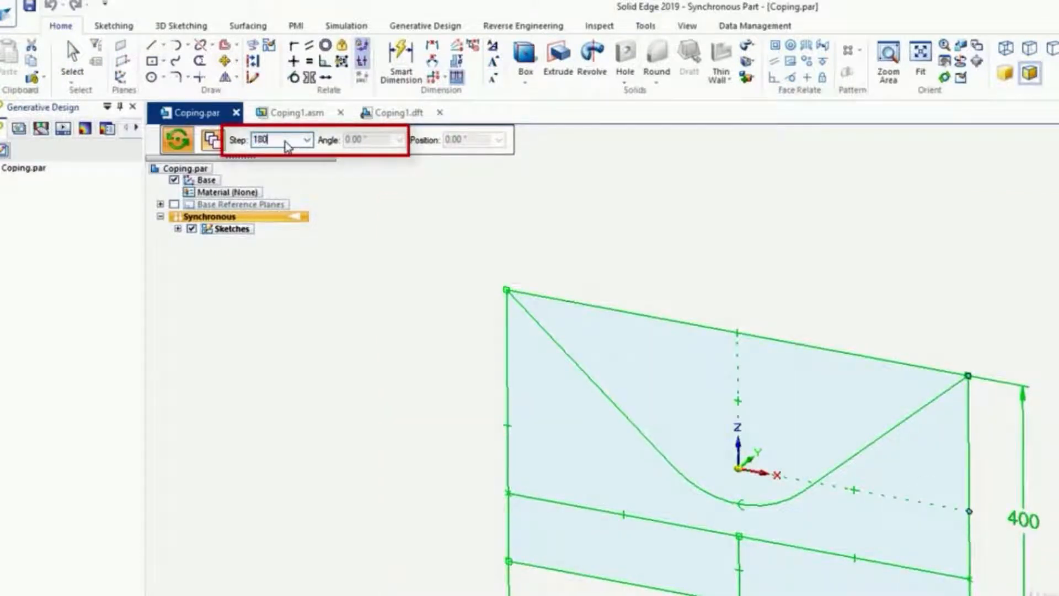
{"action": "key", "text": "Return"}
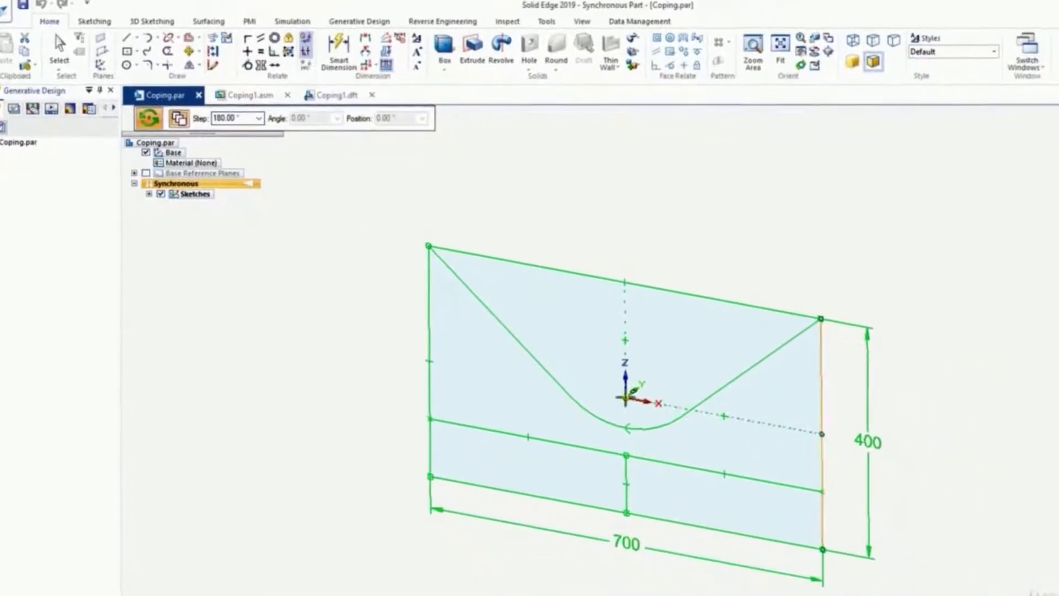
{"action": "left_click", "coordinate": [625, 397]}
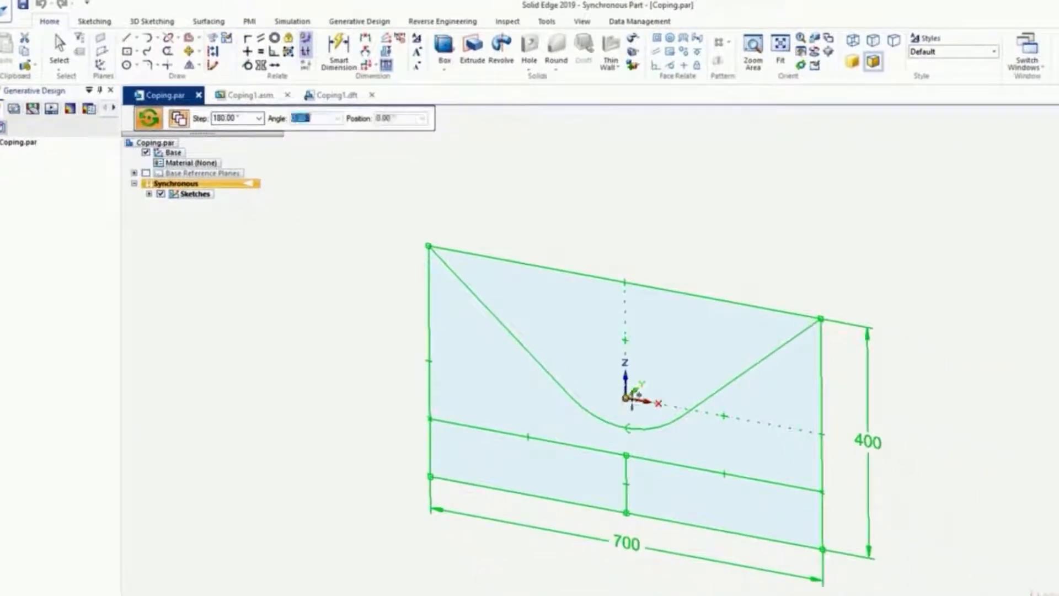
{"action": "left_click", "coordinate": [910, 449]}
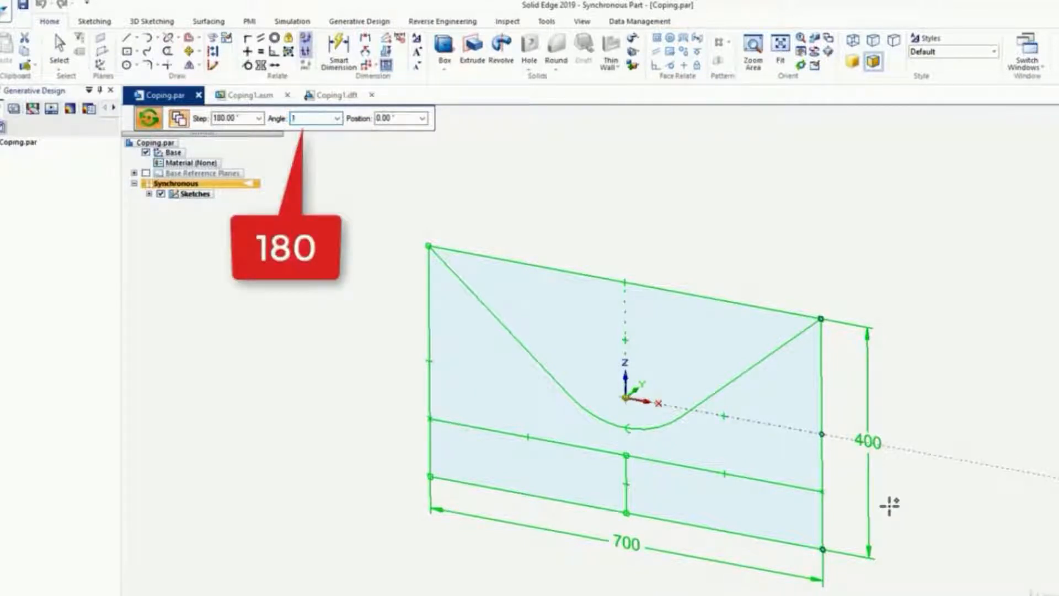
{"action": "type", "text": "180"}
{"action": "key", "text": "Tab"}
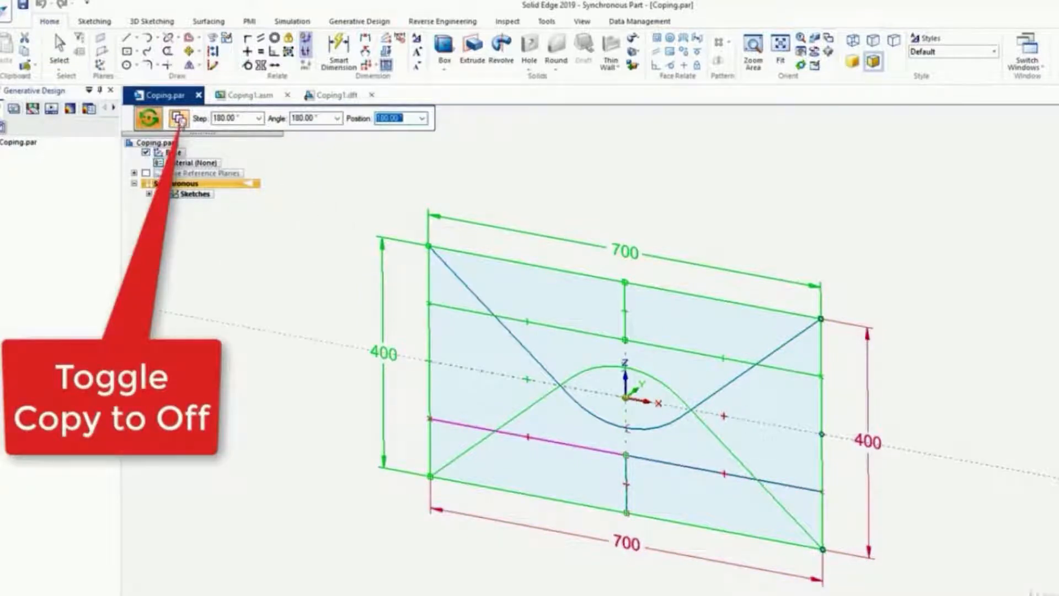
{"action": "left_click", "coordinate": [178, 118]}
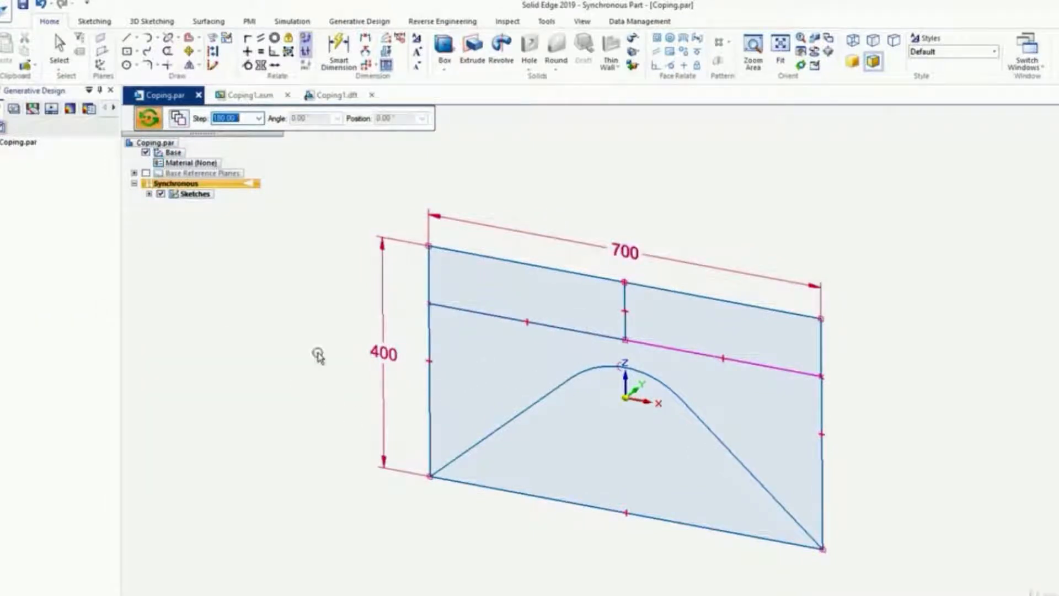
{"action": "key", "text": "Escape"}
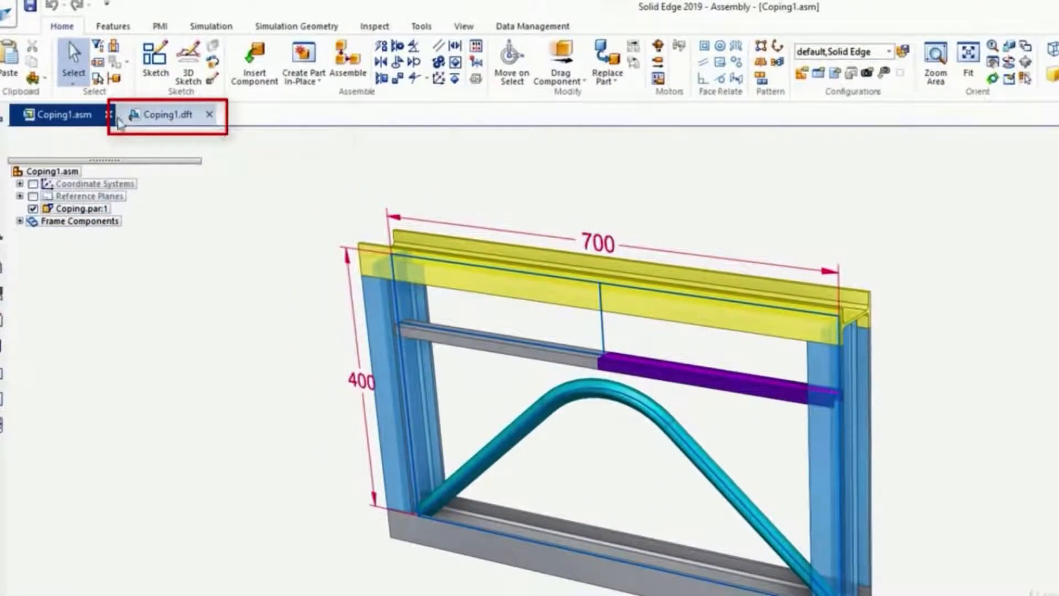
Switch to the Coping1.dft drawing, update its views and clear all entries in the Dimension Tracker report
{"action": "left_click", "coordinate": [171, 114]}
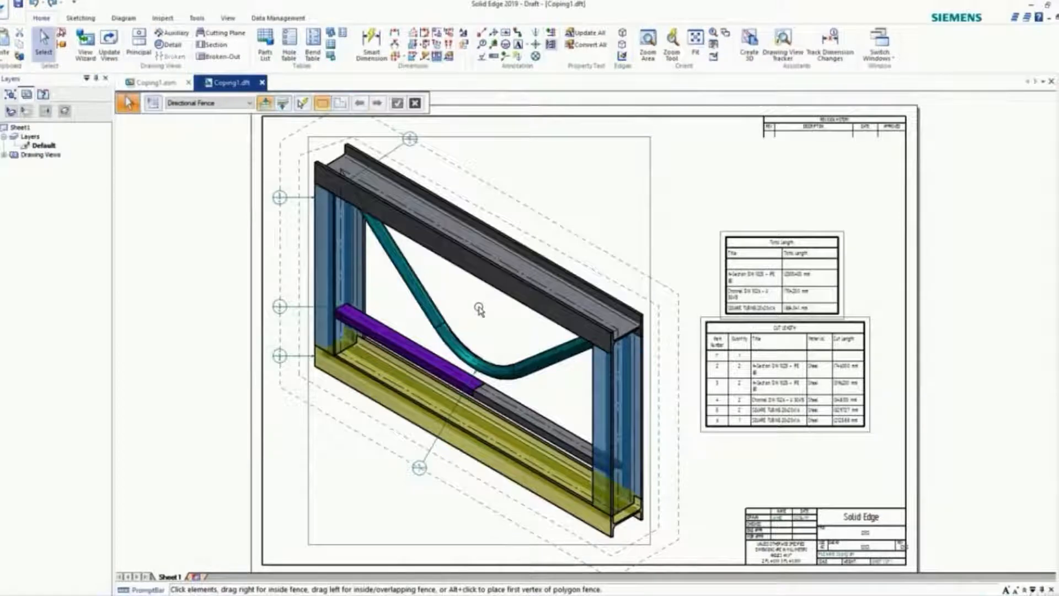
{"action": "left_click", "coordinate": [110, 42]}
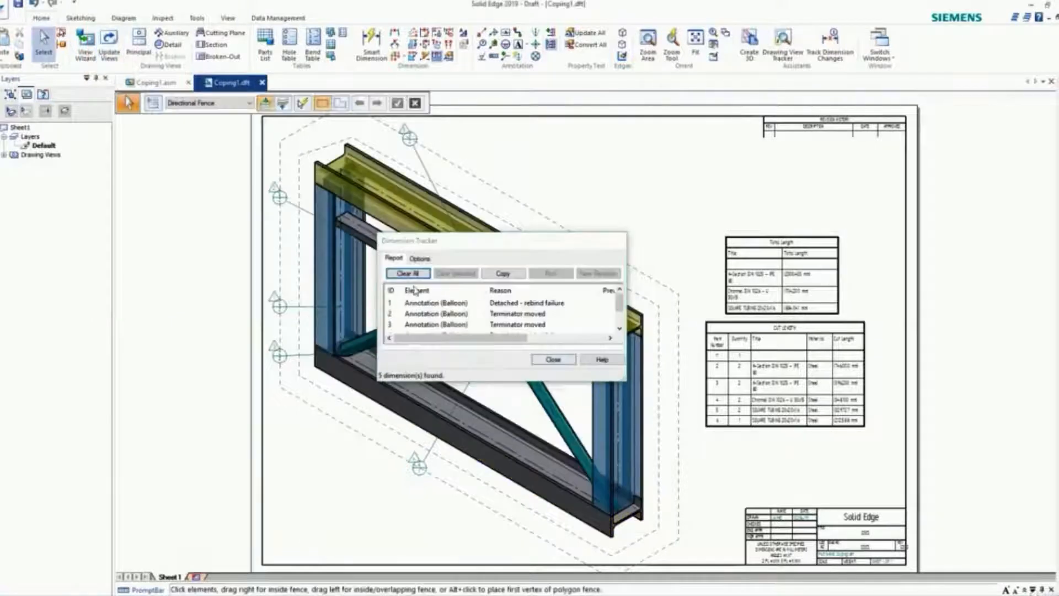
{"action": "left_click", "coordinate": [407, 273]}
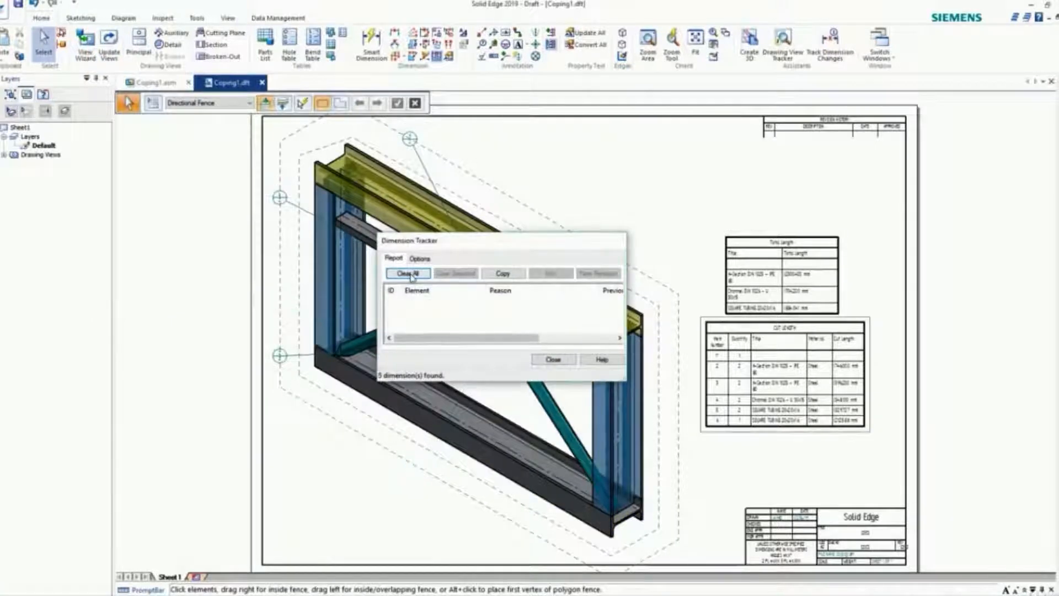
{"action": "left_click", "coordinate": [552, 359]}
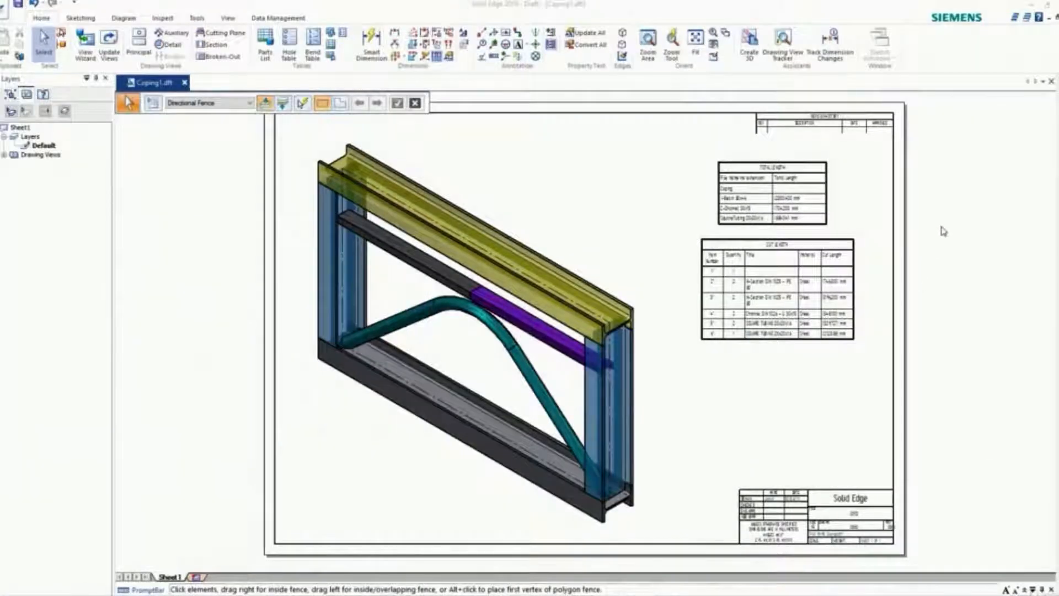
{"action": "scroll", "coordinate": [955, 226], "scroll_direction": "up", "scroll_amount": 3}
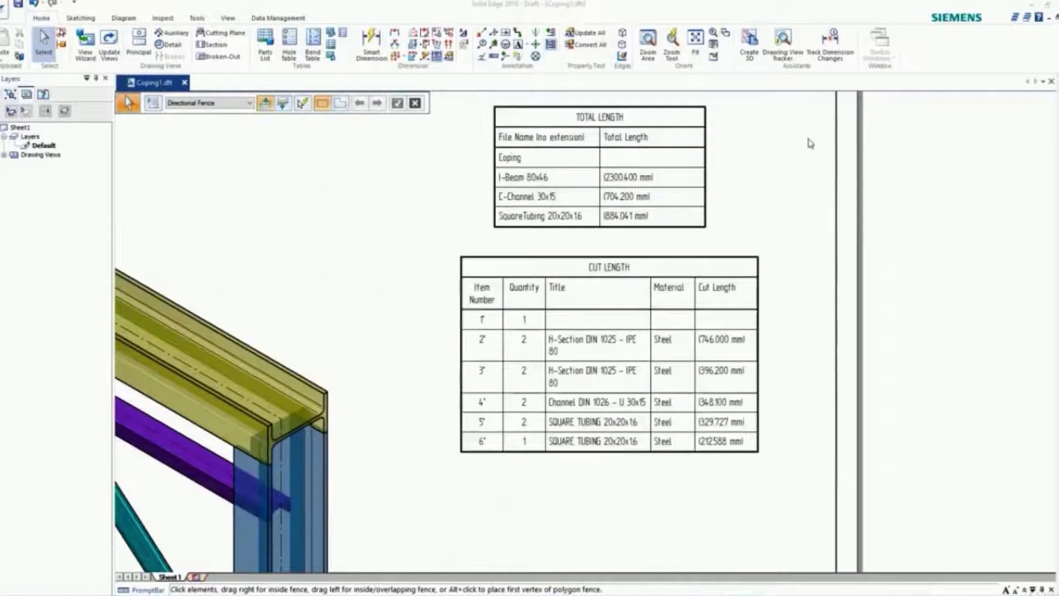
{"action": "scroll", "coordinate": [806, 142], "scroll_direction": "up", "scroll_amount": 1}
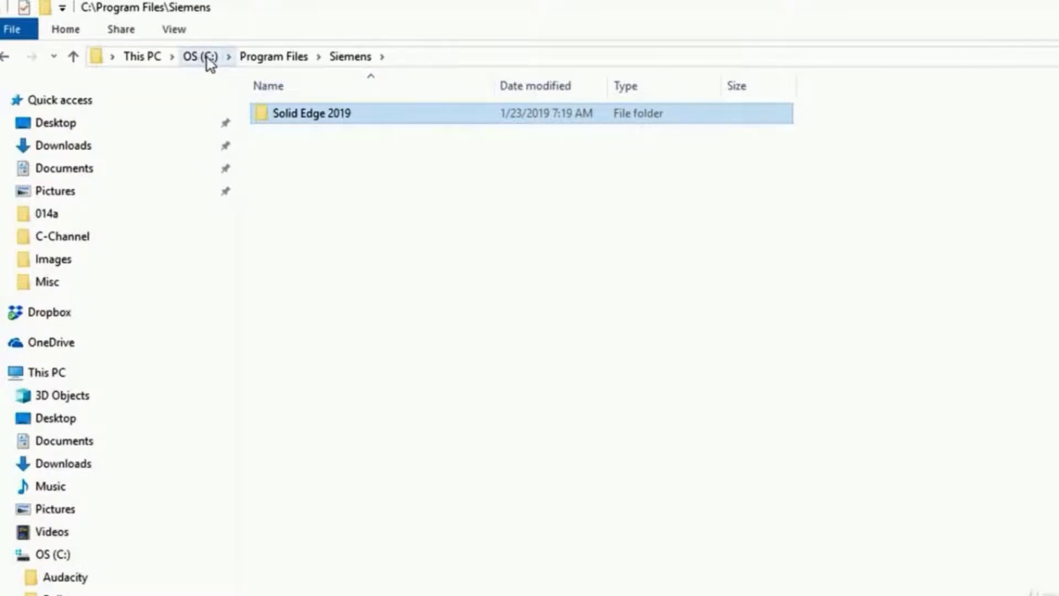
In File Explorer, open C-Channel 30x15.par from the Solid Edge 2019\Frames\DIN\C-Channel folder
{"action": "double_click", "coordinate": [307, 116]}
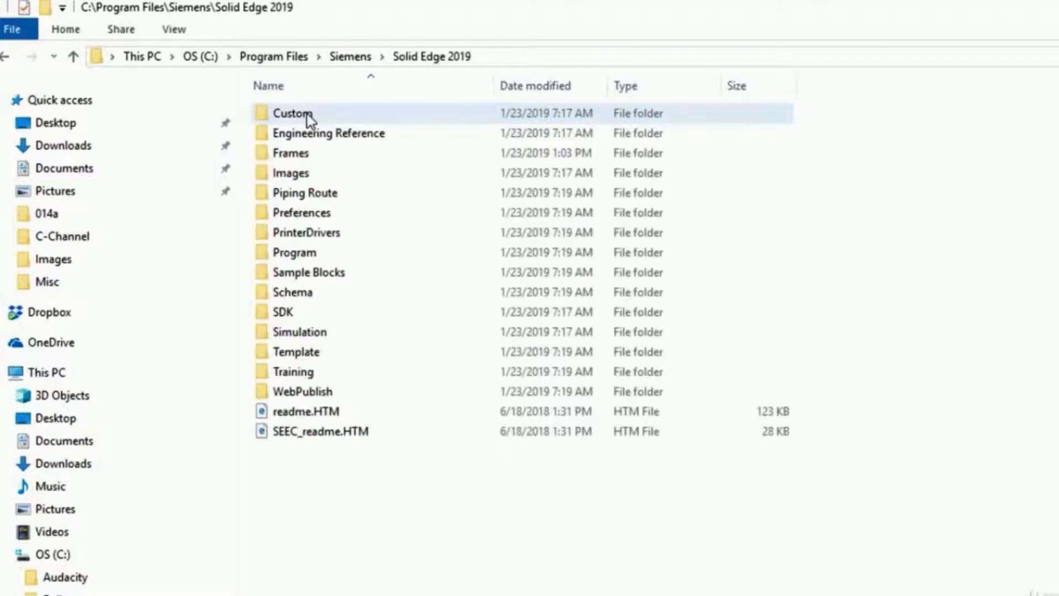
{"action": "double_click", "coordinate": [309, 154]}
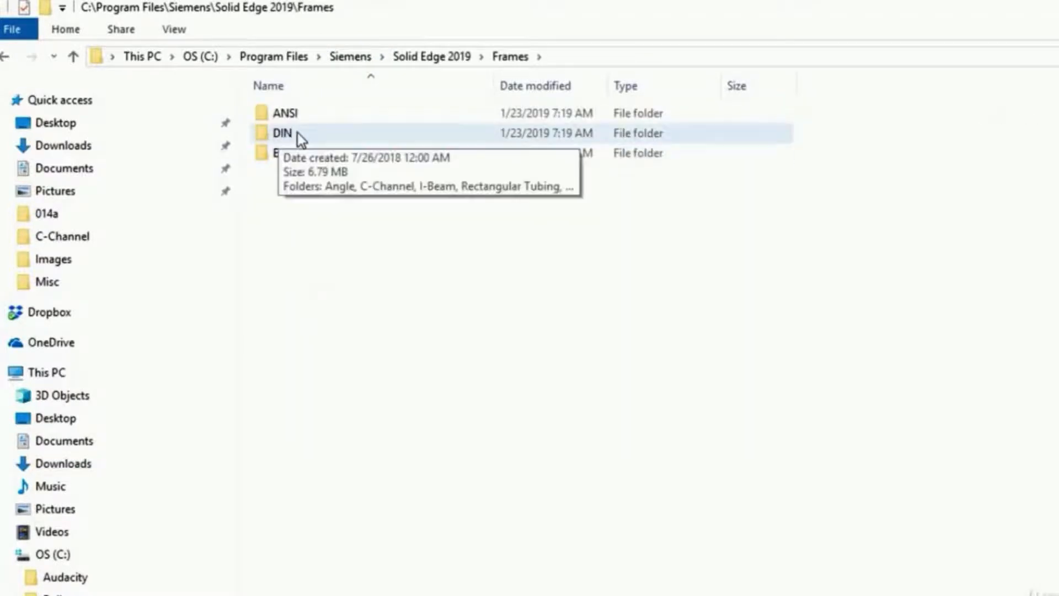
{"action": "left_click", "coordinate": [297, 133]}
{"action": "double_click", "coordinate": [297, 134]}
{"action": "left_click", "coordinate": [306, 134]}
{"action": "double_click", "coordinate": [307, 134]}
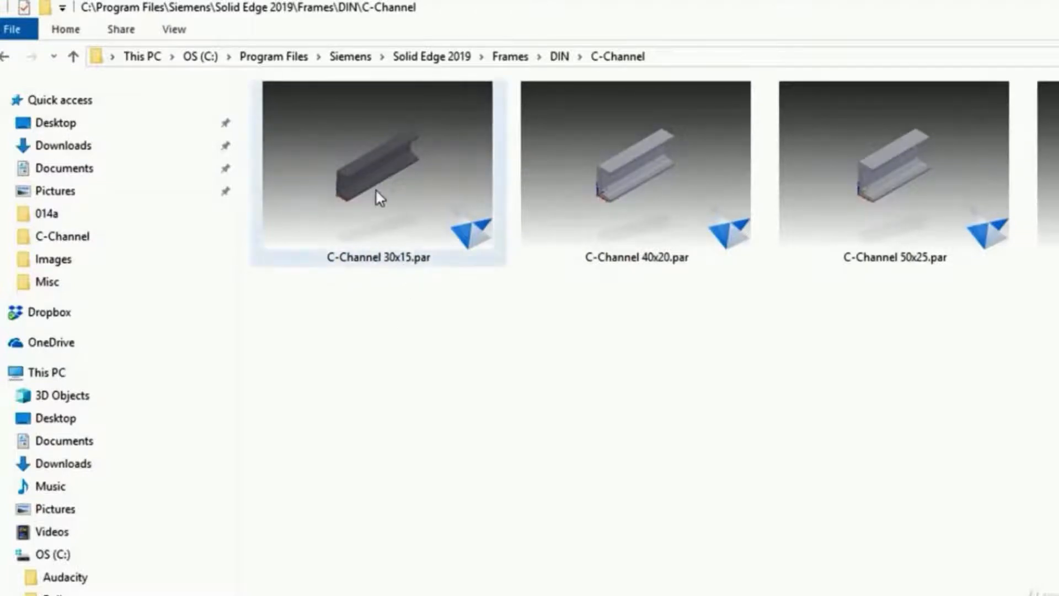
{"action": "double_click", "coordinate": [369, 157]}
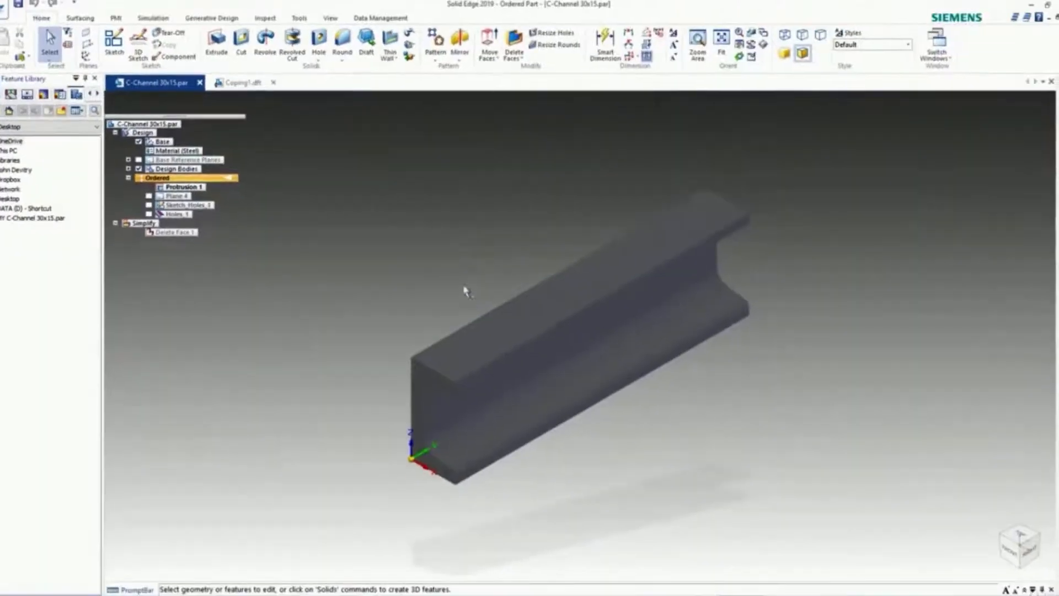
Assign Aluminum, 1060 to the C-channel part, close it and update the drawing's views and tables
{"action": "middle_click_drag", "start_coordinate": [540, 337], "coordinate": [543, 313]}
{"action": "middle_click_drag", "start_coordinate": [466, 268], "coordinate": [464, 258]}
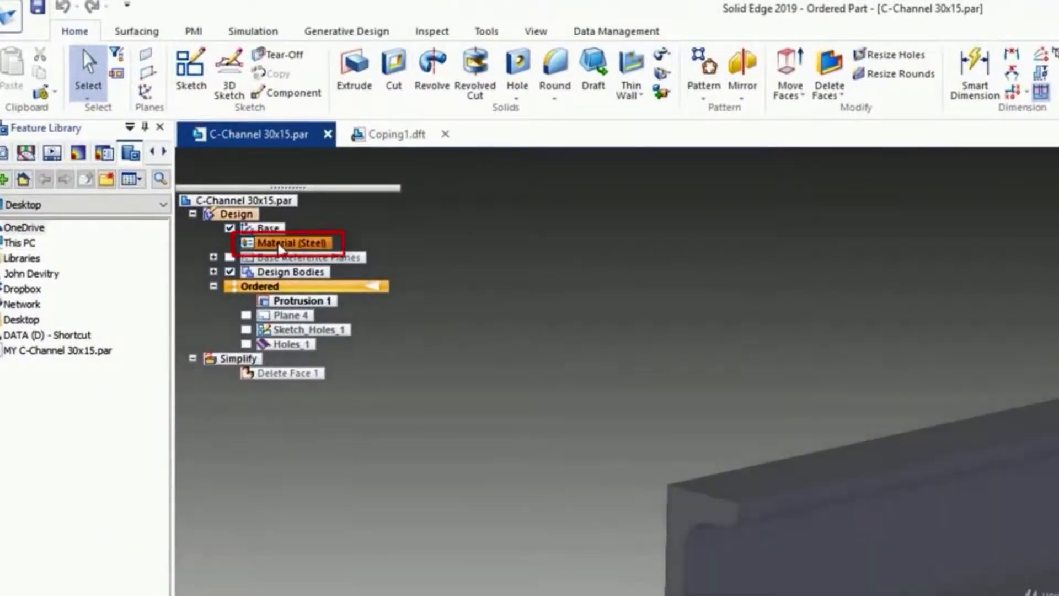
{"action": "left_click", "coordinate": [298, 245]}
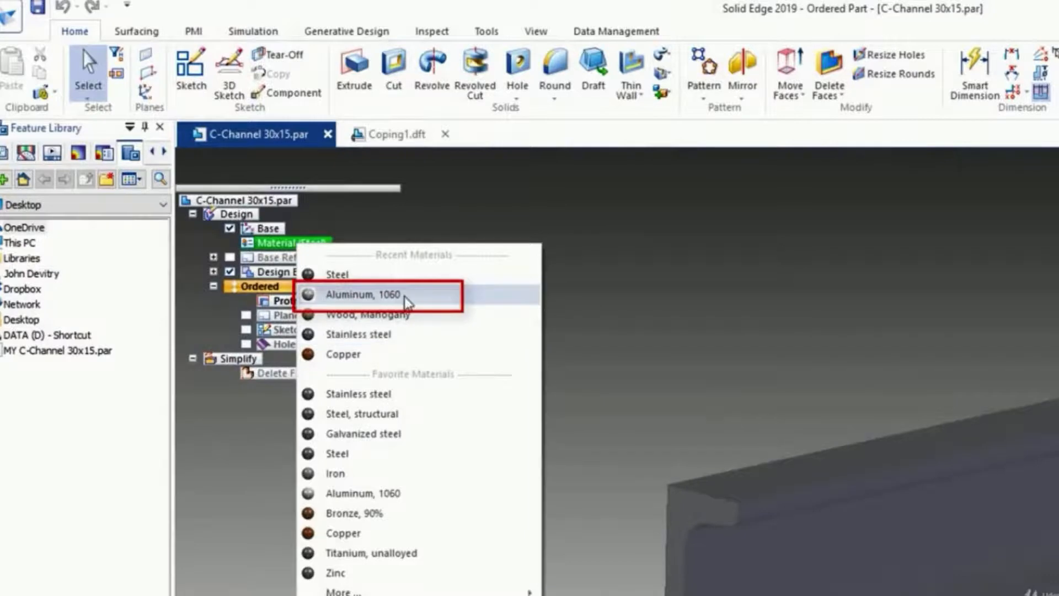
{"action": "left_click", "coordinate": [357, 294]}
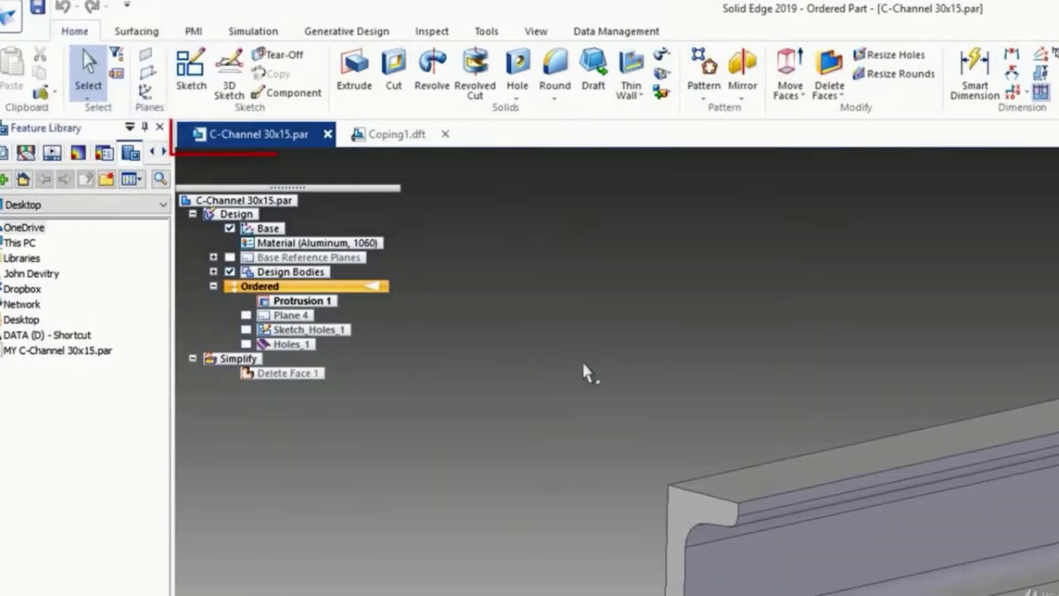
{"action": "left_click", "coordinate": [328, 136]}
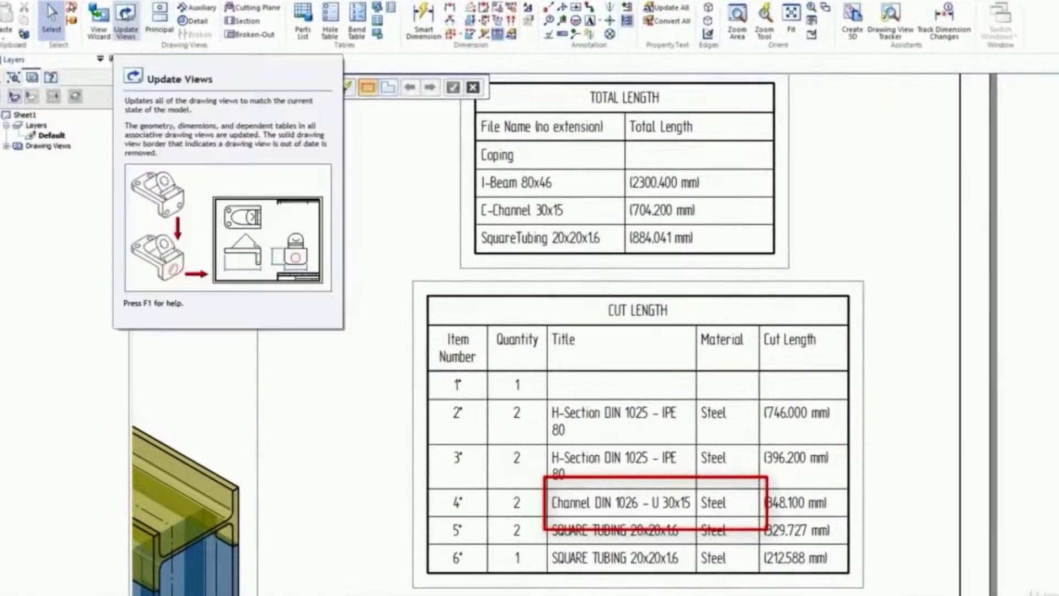
{"action": "left_click", "coordinate": [124, 19]}
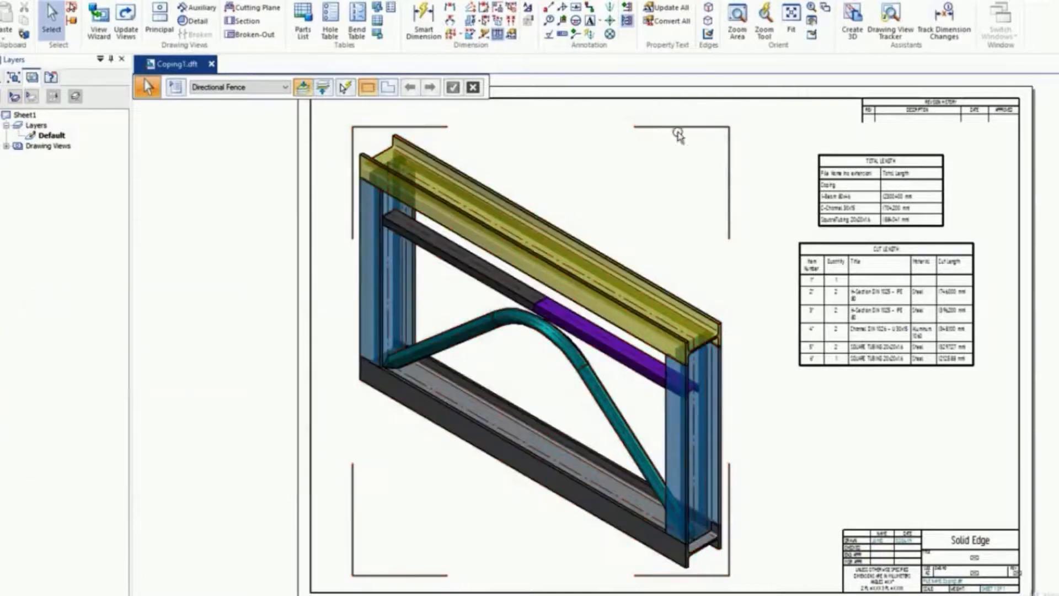
Open the Coping1 assembly from the drawing view, close it and update the drawing views again
{"action": "double_click", "coordinate": [572, 240]}
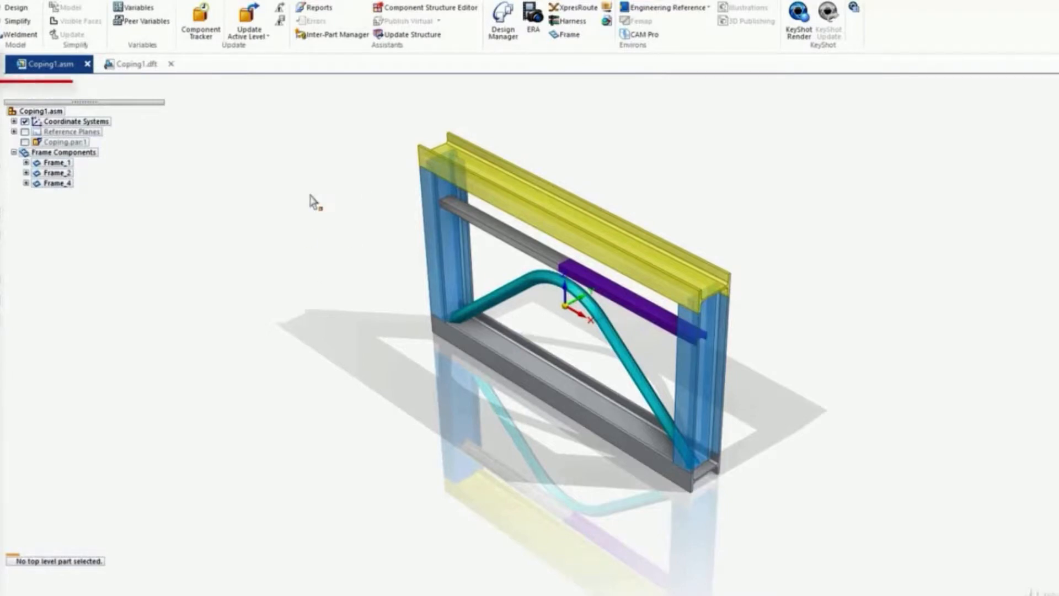
{"action": "left_click", "coordinate": [89, 65]}
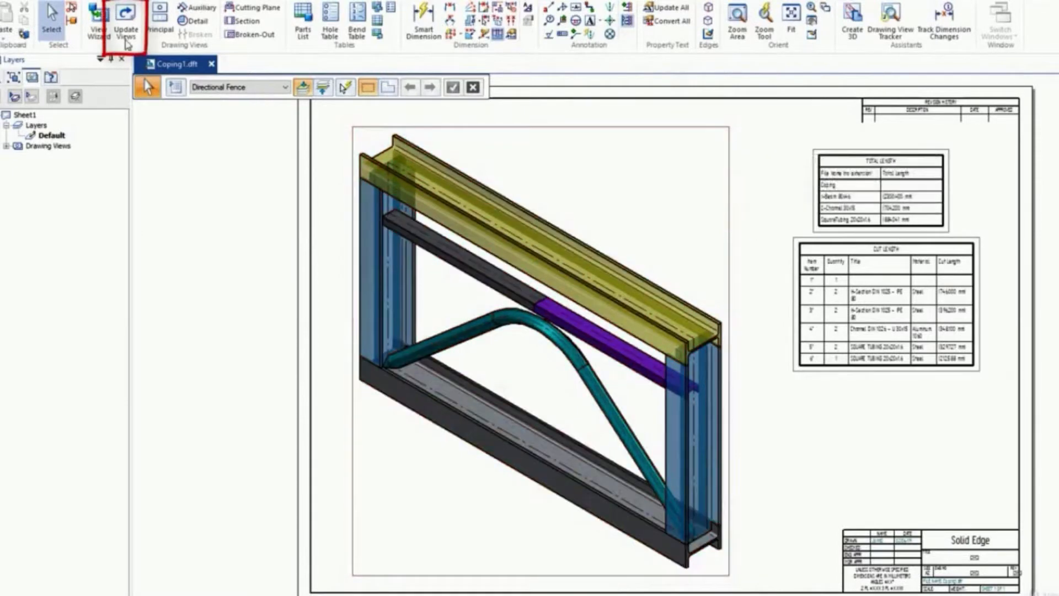
{"action": "left_click", "coordinate": [126, 15]}
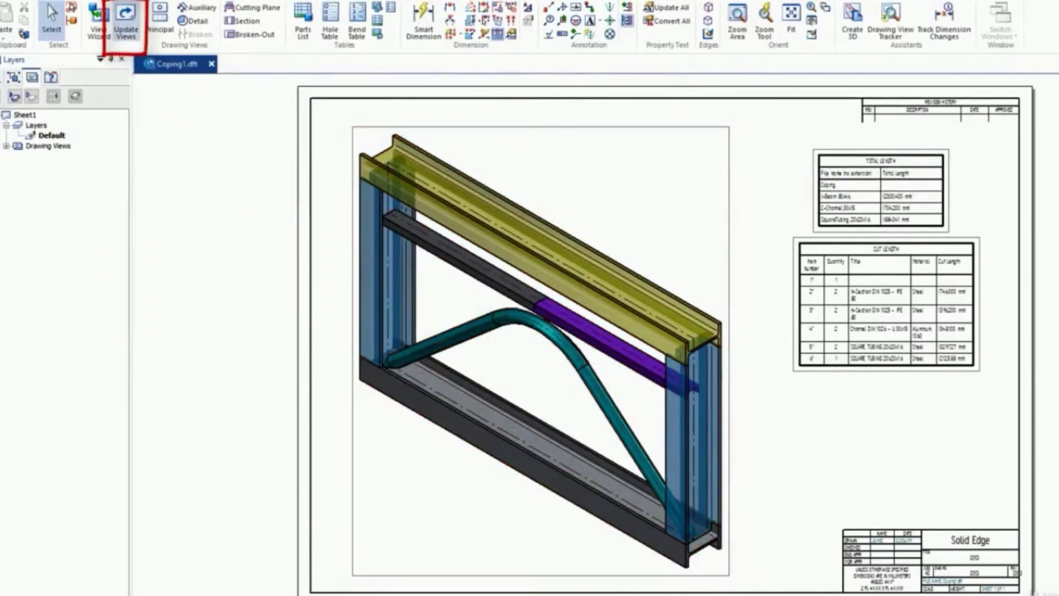